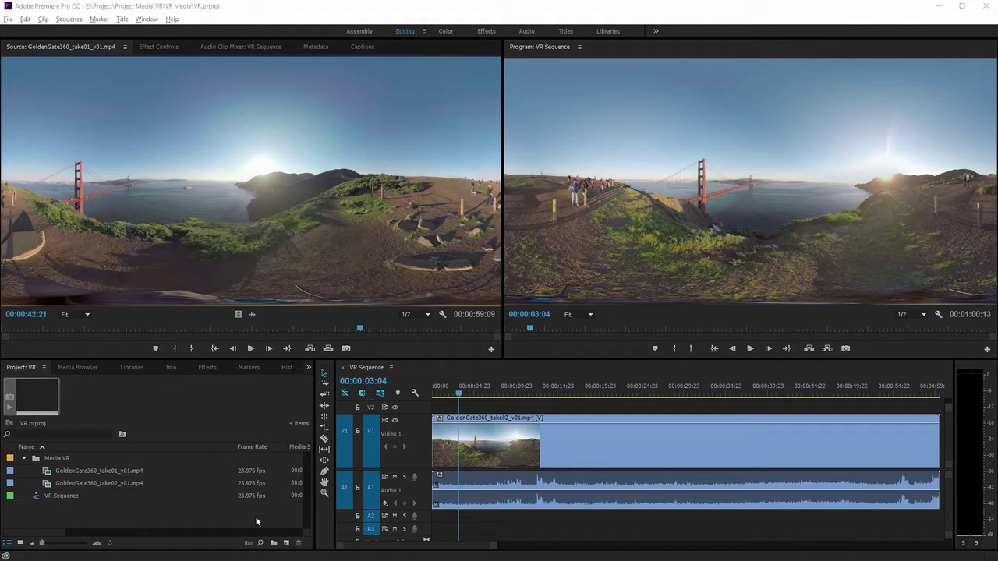
Step: Create the 3840 x 1920 GoldenGate360_take01_v01 sequence from the take01 clip and enlarge V1/A1 track heights
{"action": "left_click", "coordinate": [52, 473]}
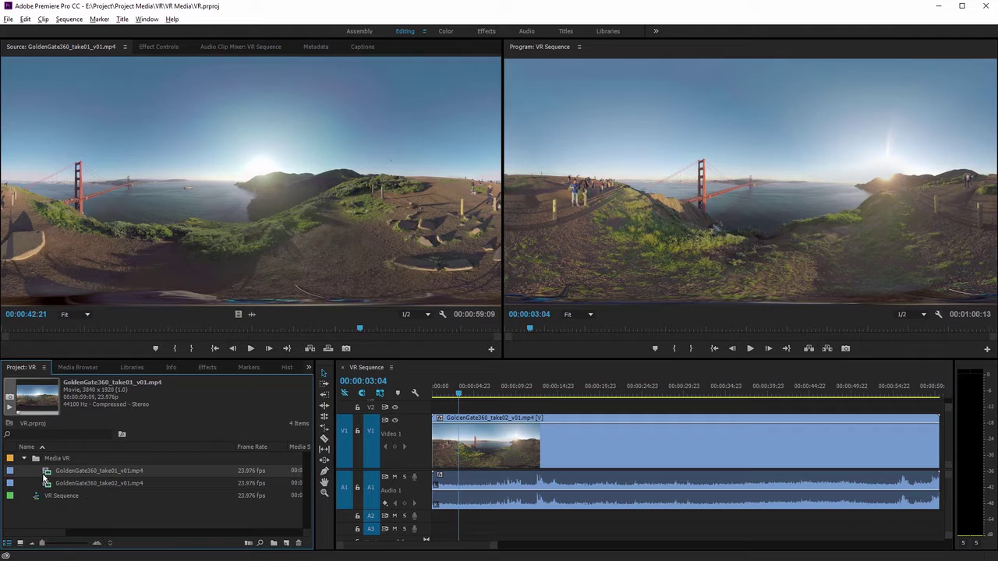
{"action": "left_click_drag", "start_coordinate": [46, 474], "coordinate": [284, 544]}
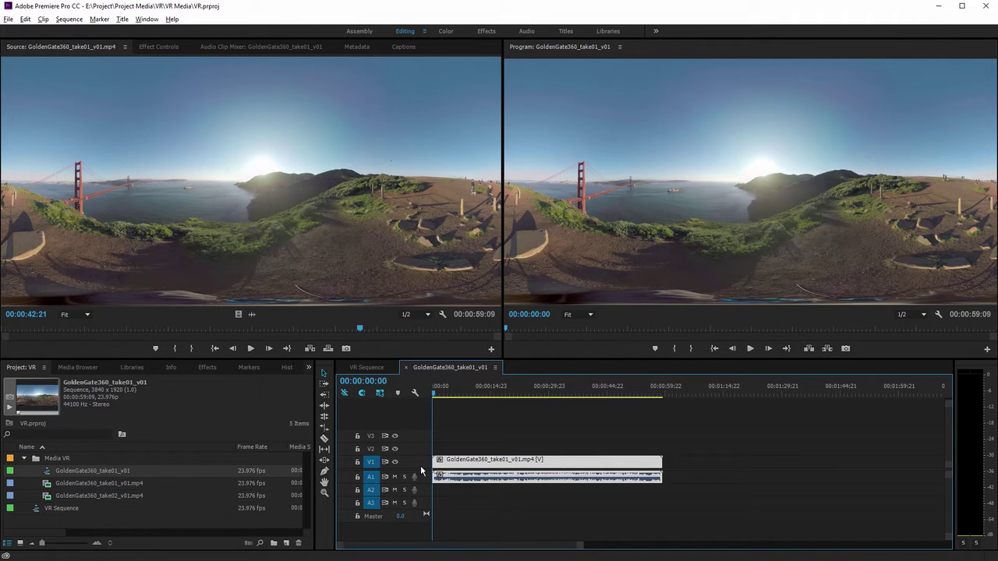
{"action": "scroll", "coordinate": [420, 462], "scroll_direction": "up", "scroll_amount": 4}
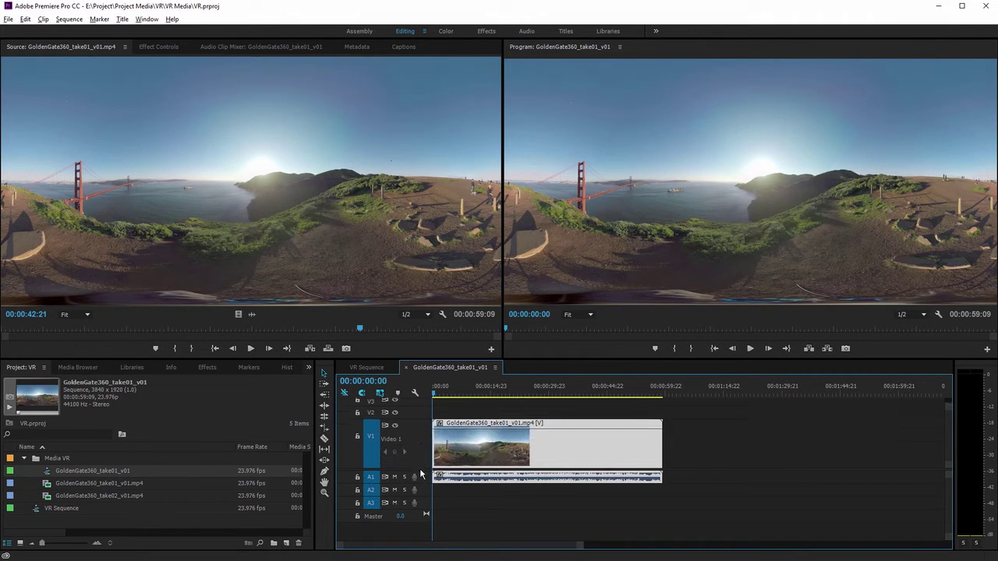
{"action": "scroll", "coordinate": [419, 476], "scroll_direction": "up", "scroll_amount": 3}
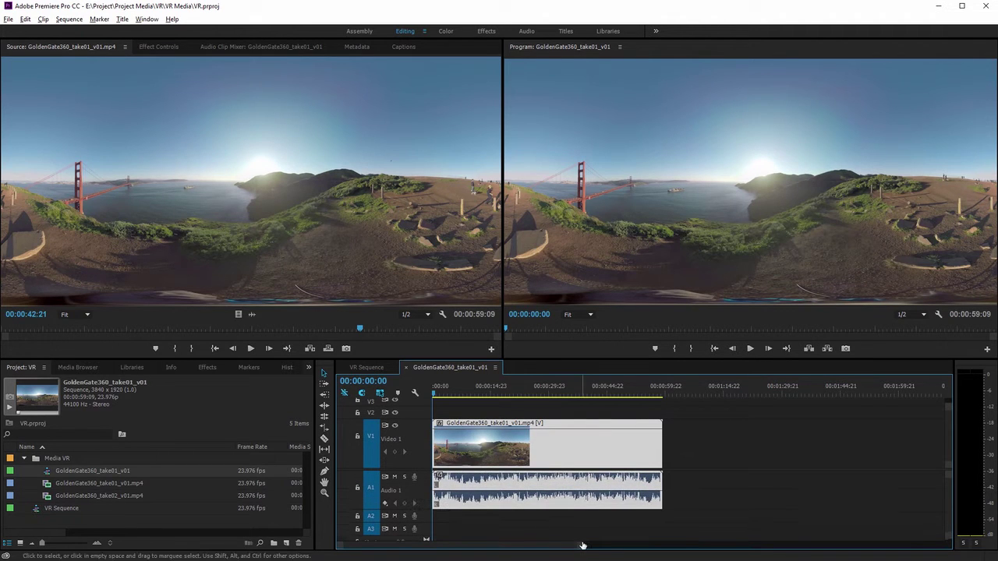
{"action": "left_click_drag", "start_coordinate": [581, 549], "coordinate": [499, 549]}
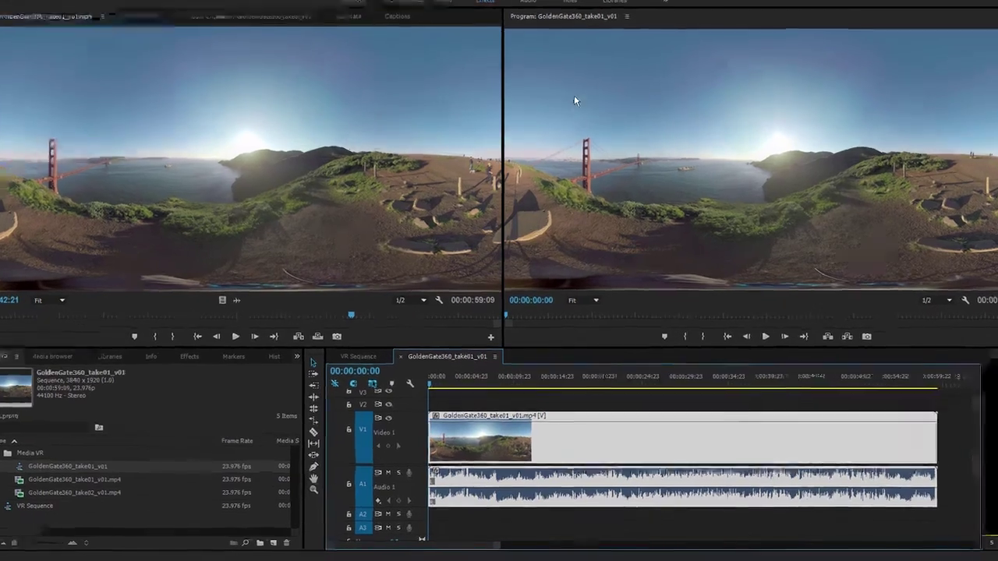
Step: Add the Toggle VR Video Display button to the Program monitor's control bar via the Button Editor
{"action": "right_click", "coordinate": [573, 97]}
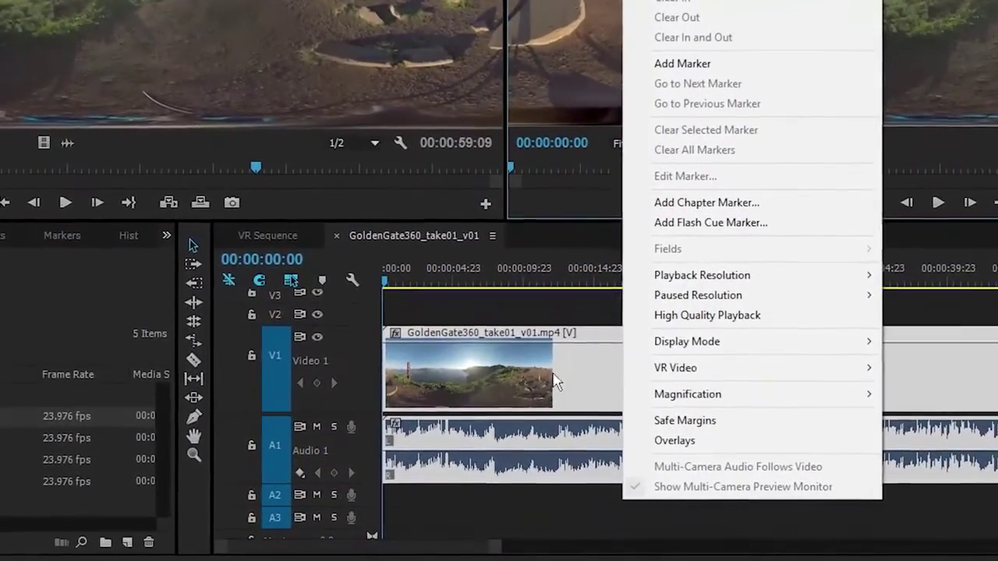
{"action": "mouse_move", "coordinate": [663, 367]}
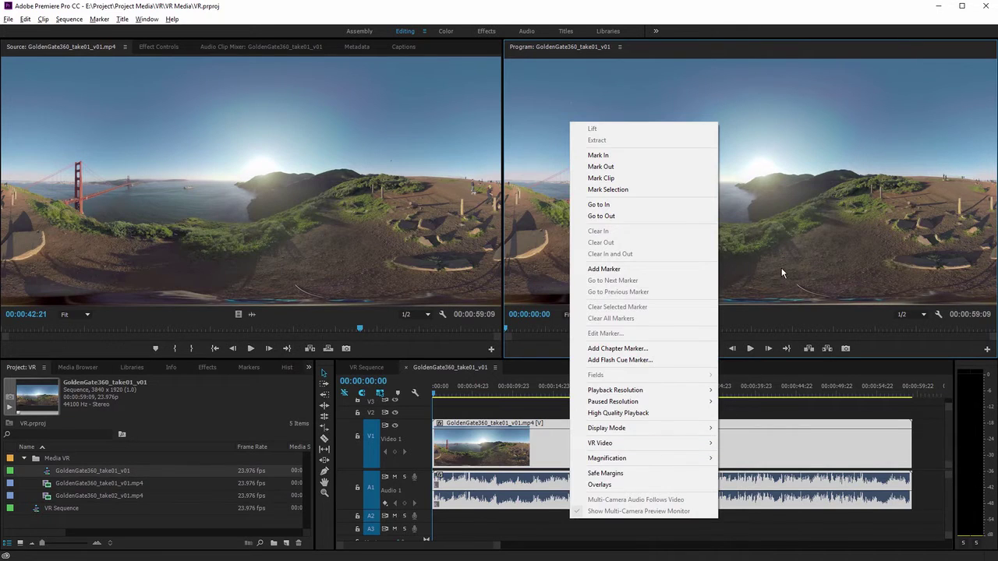
{"action": "left_click", "coordinate": [783, 273]}
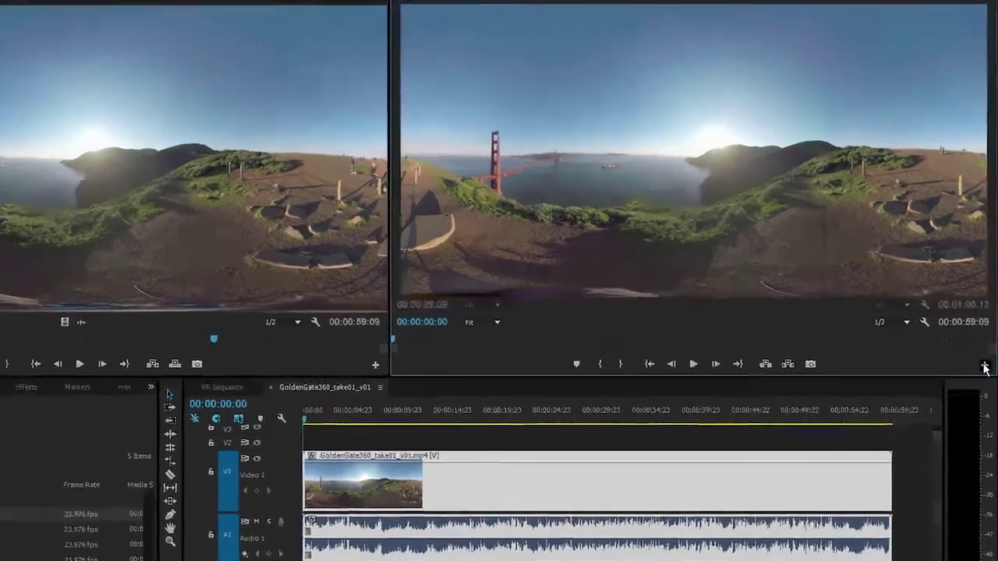
{"action": "left_click", "coordinate": [984, 369]}
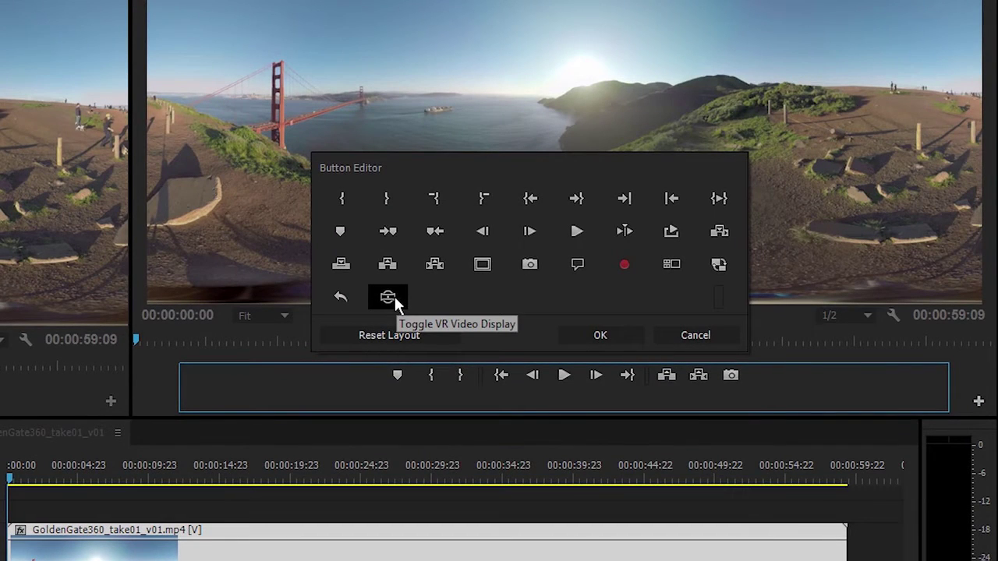
{"action": "left_click_drag", "start_coordinate": [395, 297], "coordinate": [768, 385]}
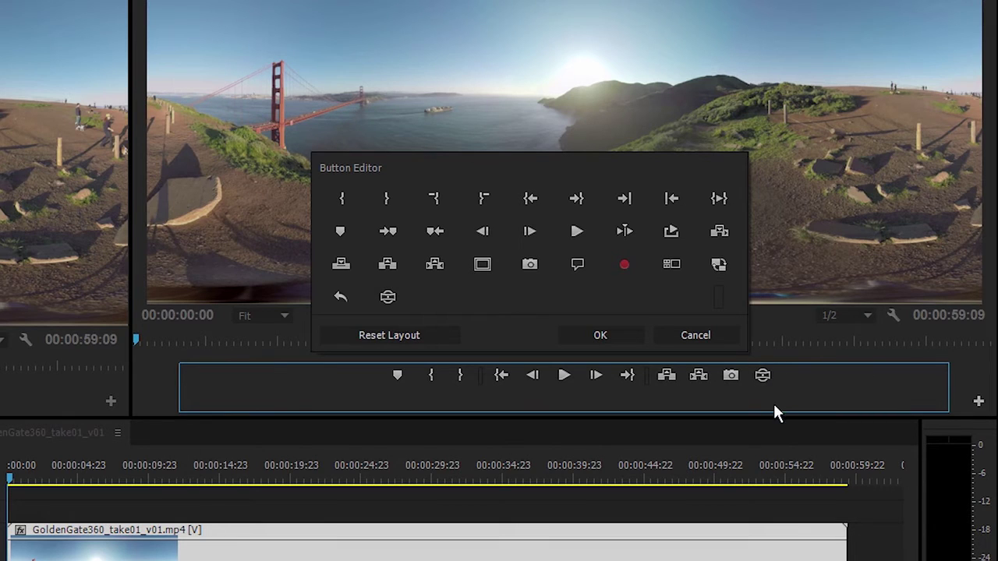
{"action": "left_click", "coordinate": [601, 335]}
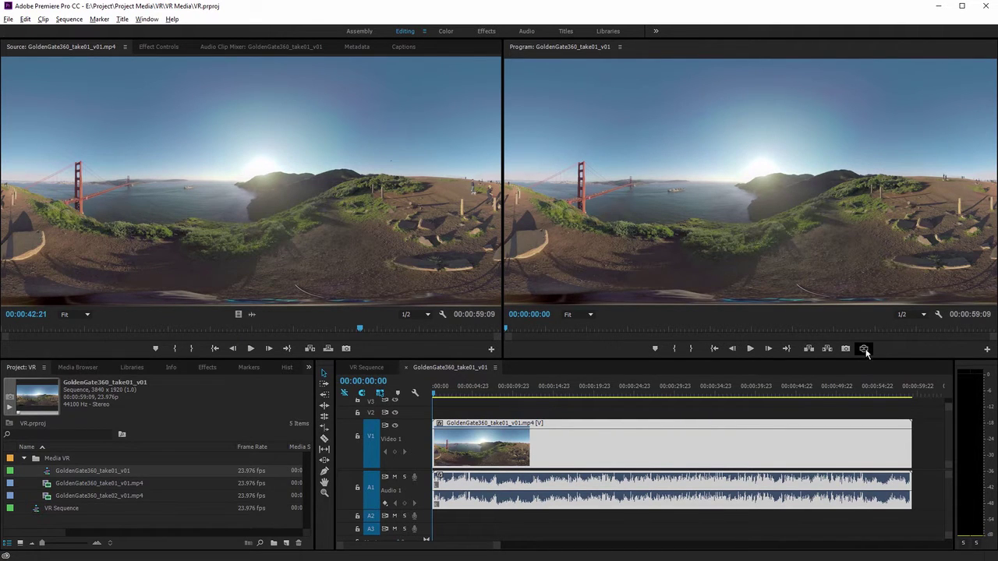
Step: Turn on VR video display and drag the view across the hillside and plateau
{"action": "left_click", "coordinate": [864, 349]}
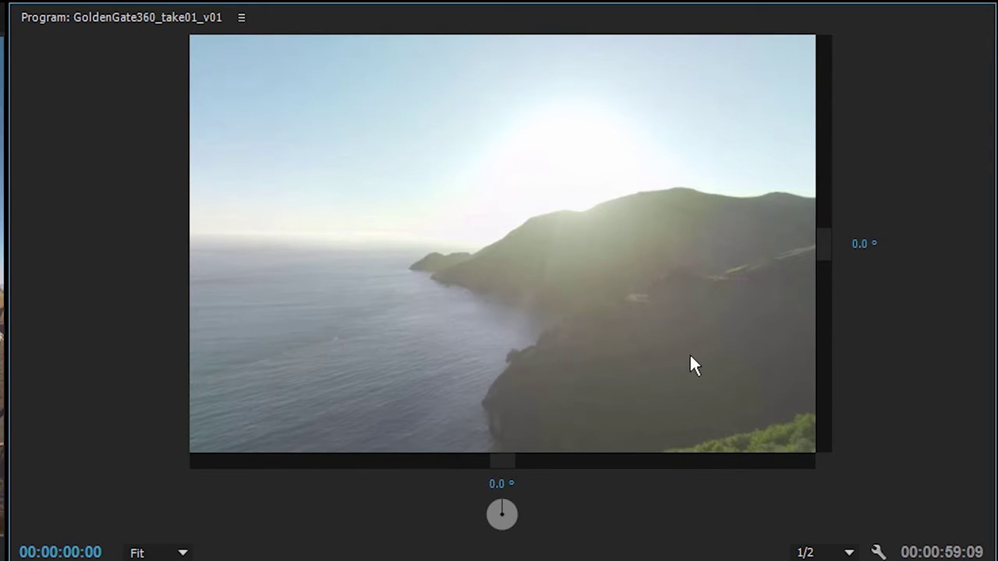
{"action": "left_click_drag", "start_coordinate": [690, 359], "coordinate": [247, 358]}
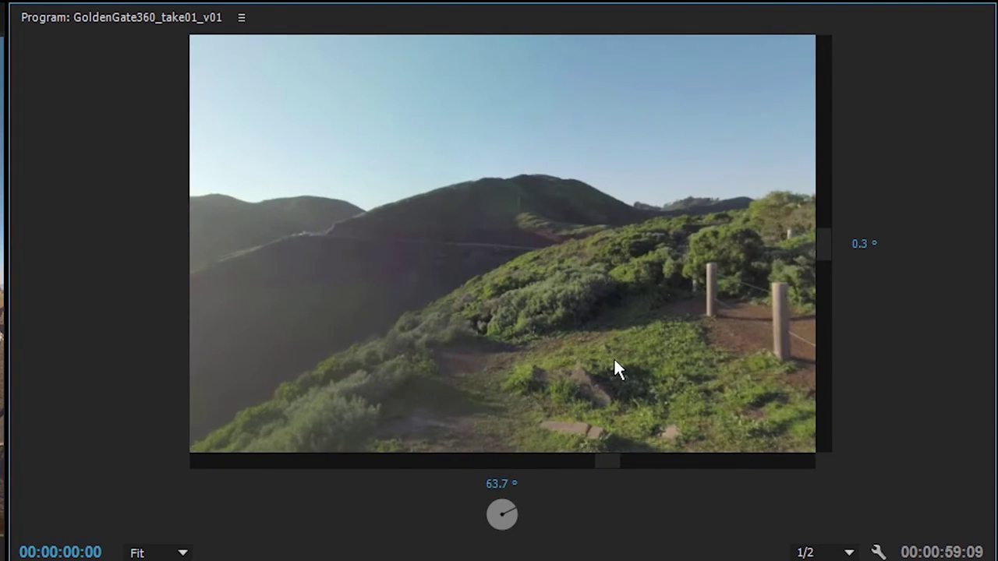
{"action": "left_click_drag", "start_coordinate": [616, 370], "coordinate": [392, 363]}
{"action": "left_click_drag", "start_coordinate": [577, 362], "coordinate": [264, 374]}
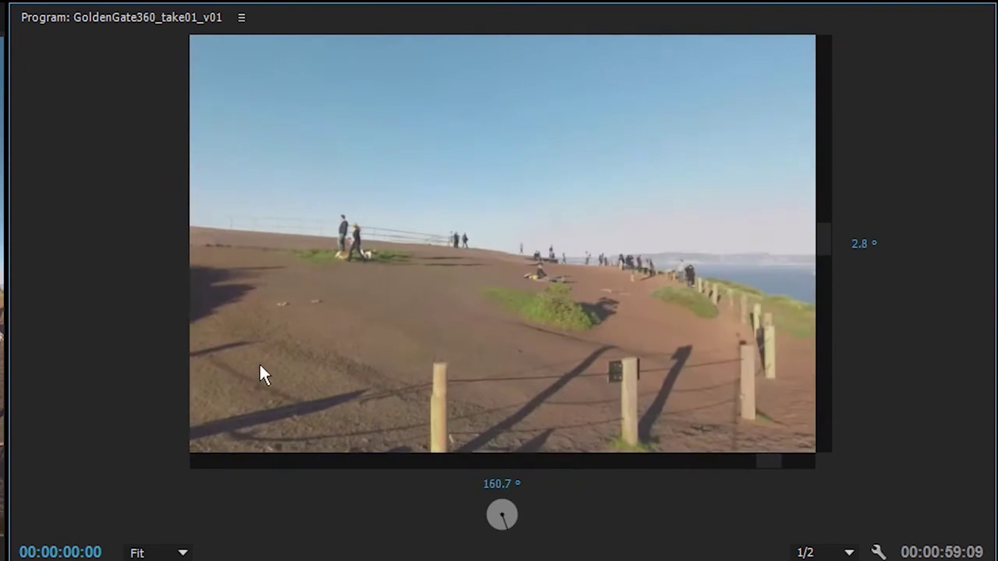
{"action": "left_click_drag", "start_coordinate": [410, 384], "coordinate": [665, 305]}
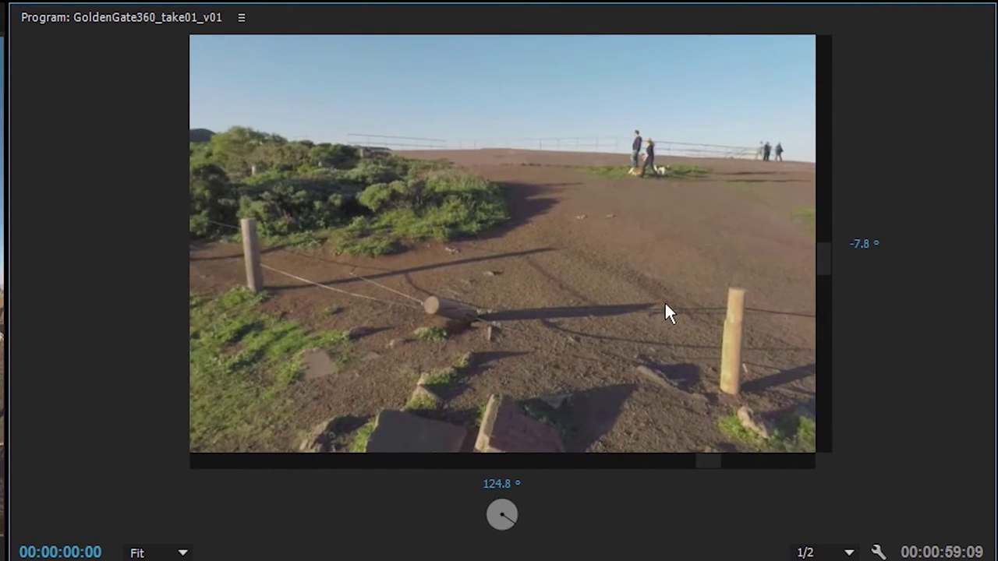
Step: Adjust the vertical and horizontal viewing angles, ending at about 142° horizontally
{"action": "left_click", "coordinate": [862, 244]}
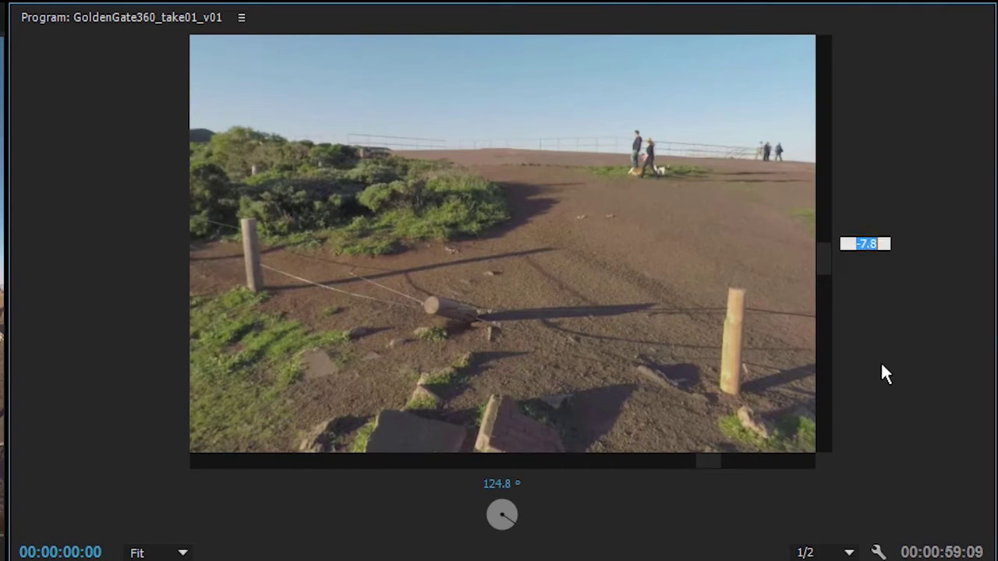
{"action": "key", "text": "Tab"}
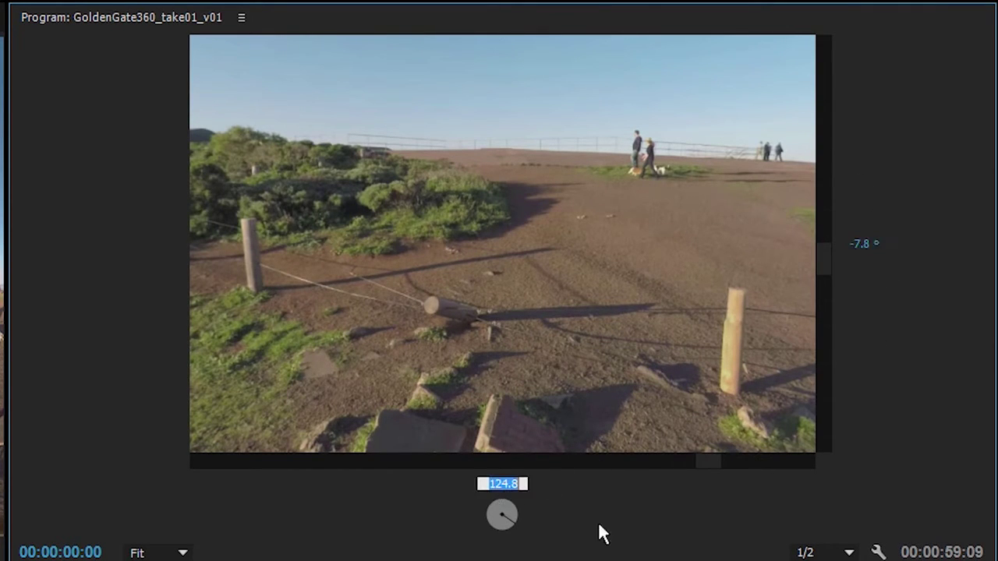
{"action": "left_click", "coordinate": [631, 507]}
{"action": "left_click_drag", "start_coordinate": [496, 485], "coordinate": [676, 497]}
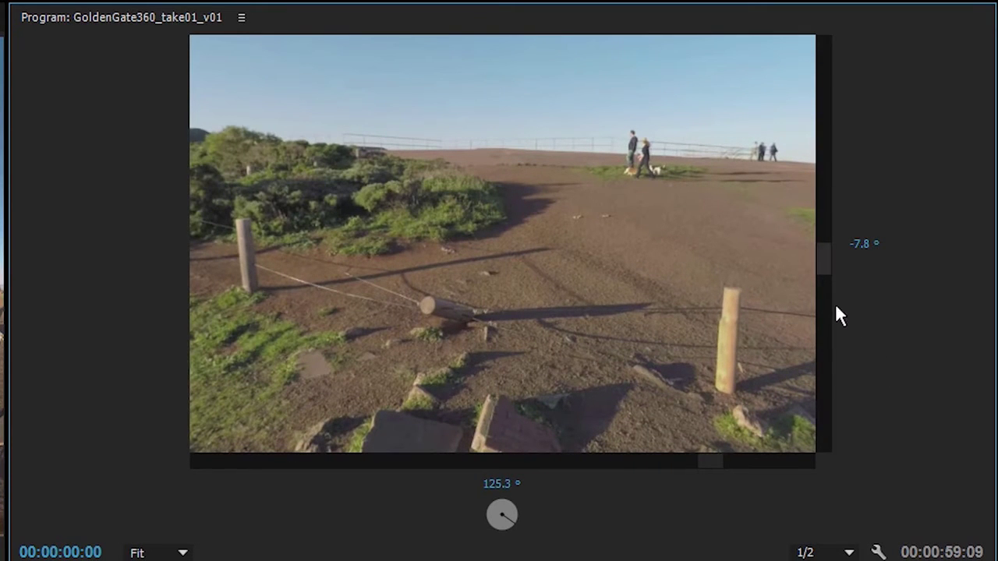
{"action": "left_click_drag", "start_coordinate": [499, 516], "coordinate": [548, 520]}
{"action": "left_click_drag", "start_coordinate": [612, 521], "coordinate": [598, 554]}
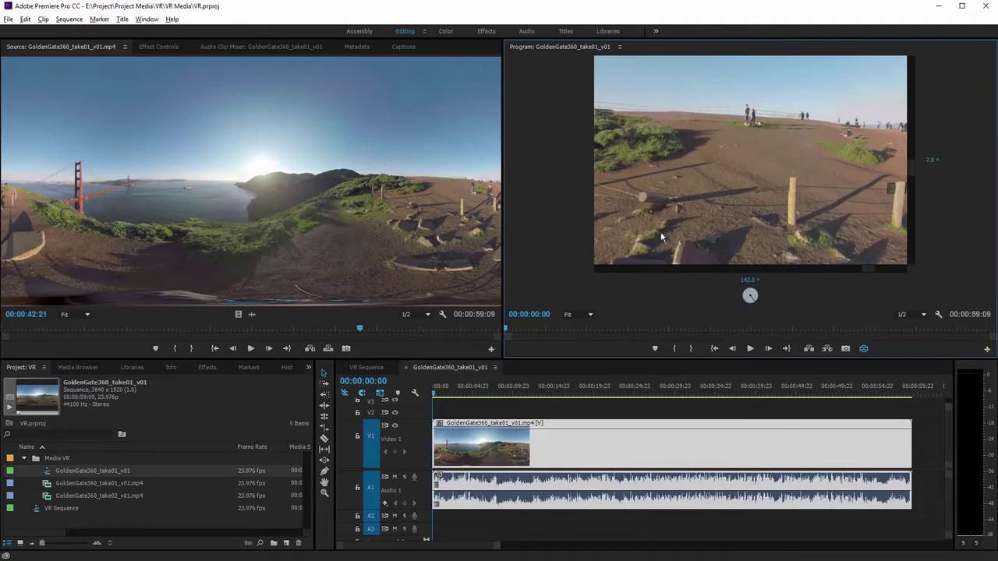
Step: Set VR Video Settings to Stereoscopic - Over/Under with Anaglyph view, then look around the result
{"action": "right_click", "coordinate": [270, 255]}
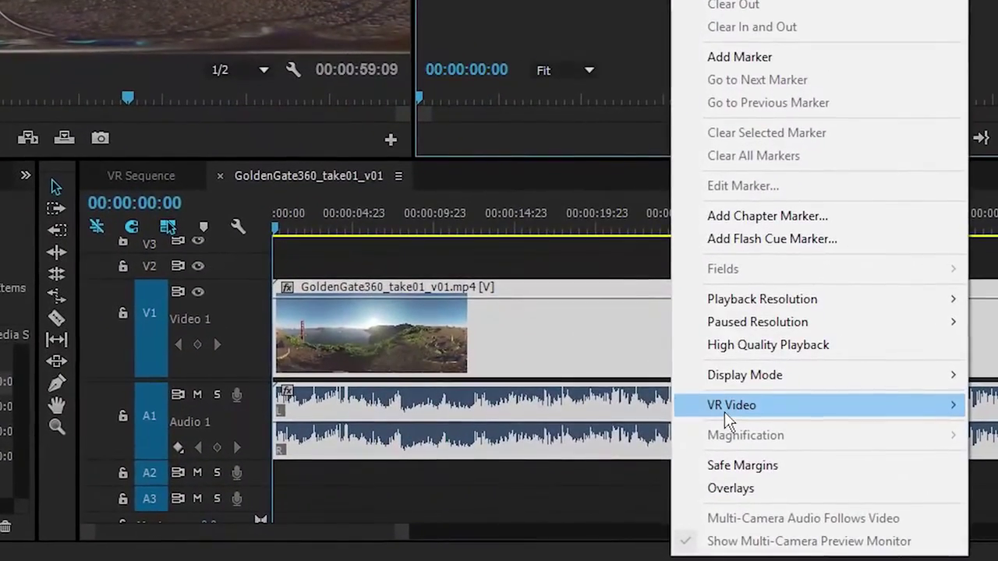
{"action": "mouse_move", "coordinate": [718, 412]}
{"action": "left_click", "coordinate": [628, 435]}
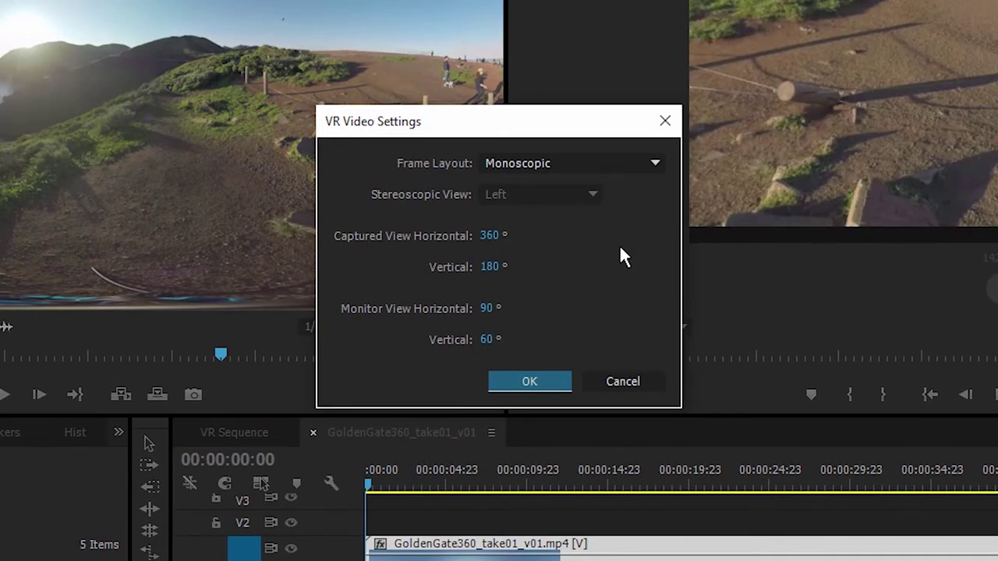
{"action": "left_click", "coordinate": [613, 168]}
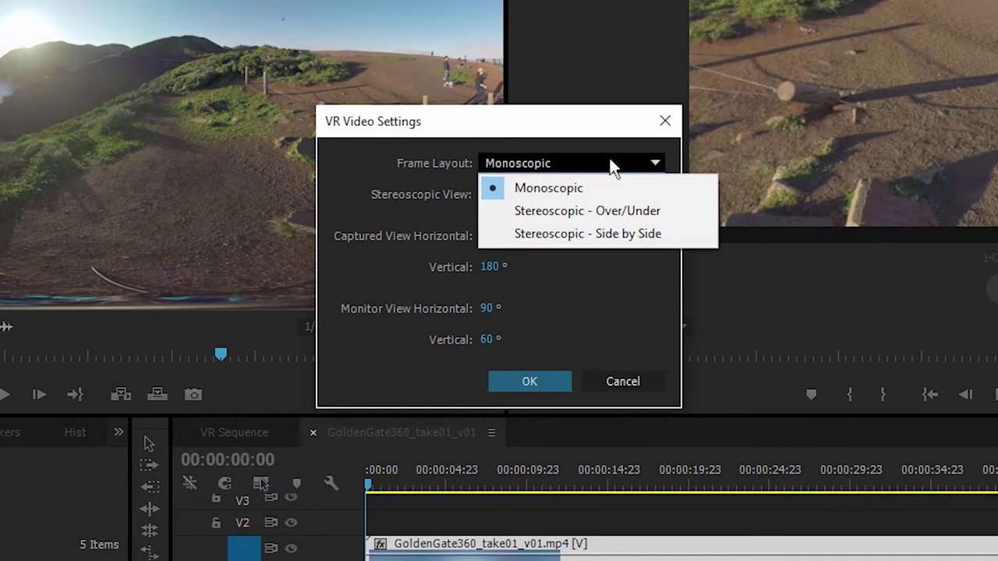
{"action": "left_click", "coordinate": [662, 212]}
{"action": "left_click", "coordinate": [590, 196]}
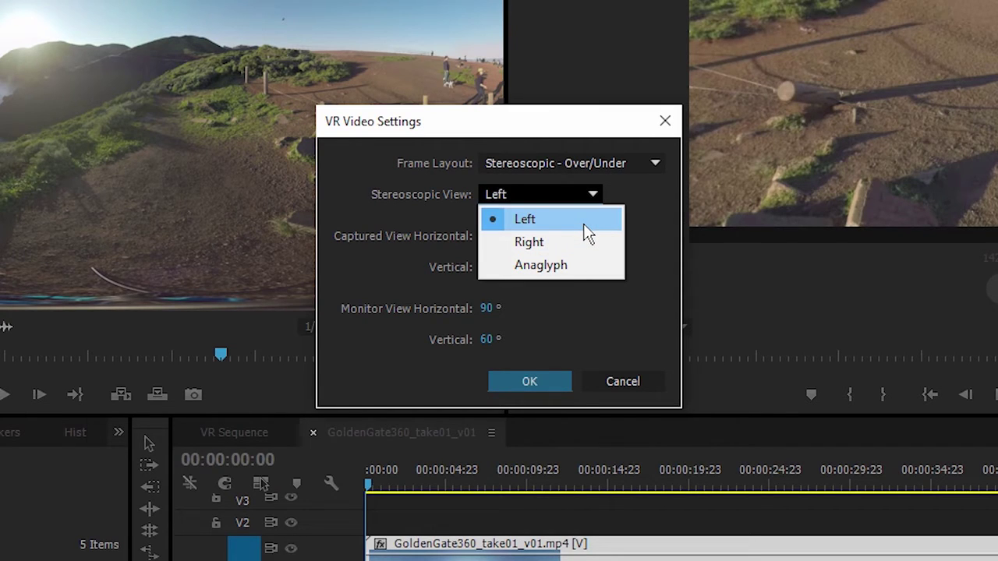
{"action": "left_click", "coordinate": [581, 272]}
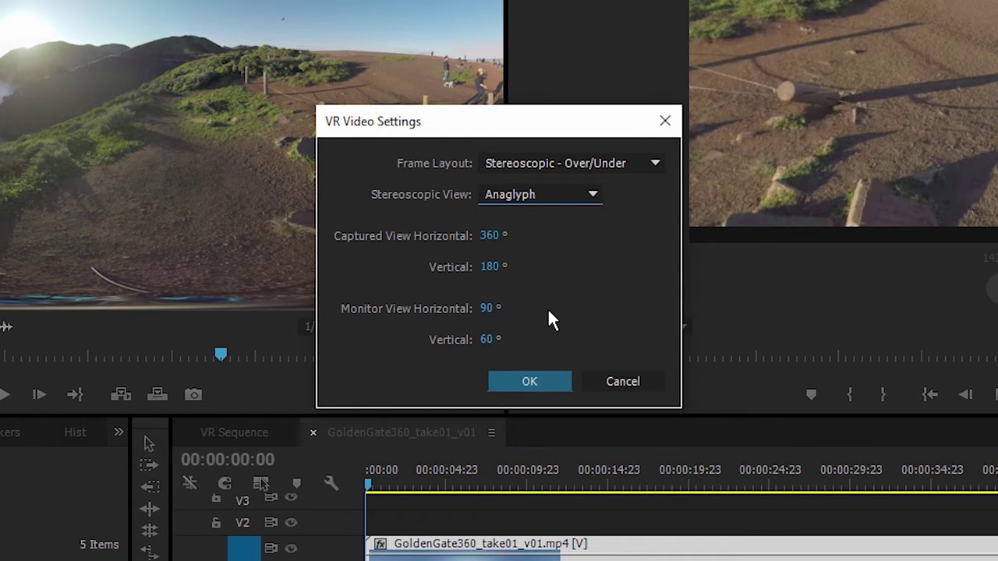
{"action": "left_click", "coordinate": [528, 382]}
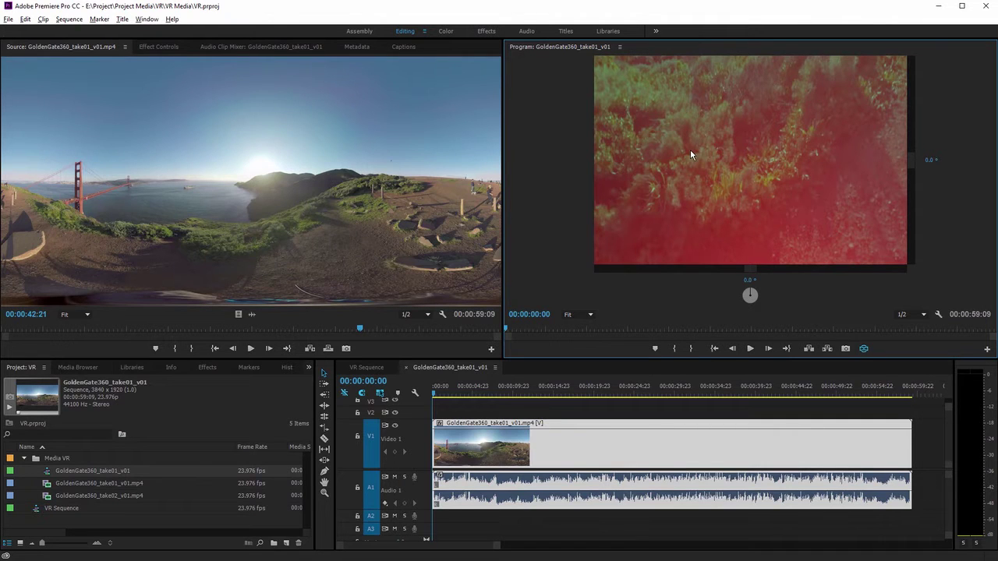
{"action": "mouse_move", "coordinate": [689, 149]}
{"action": "left_mouse_down"}
{"action": "mouse_move", "coordinate": [790, 229]}
{"action": "mouse_move", "coordinate": [823, 197]}
{"action": "mouse_move", "coordinate": [796, 152]}
{"action": "mouse_move", "coordinate": [735, 145]}
{"action": "mouse_move", "coordinate": [704, 159]}
{"action": "left_mouse_up"}
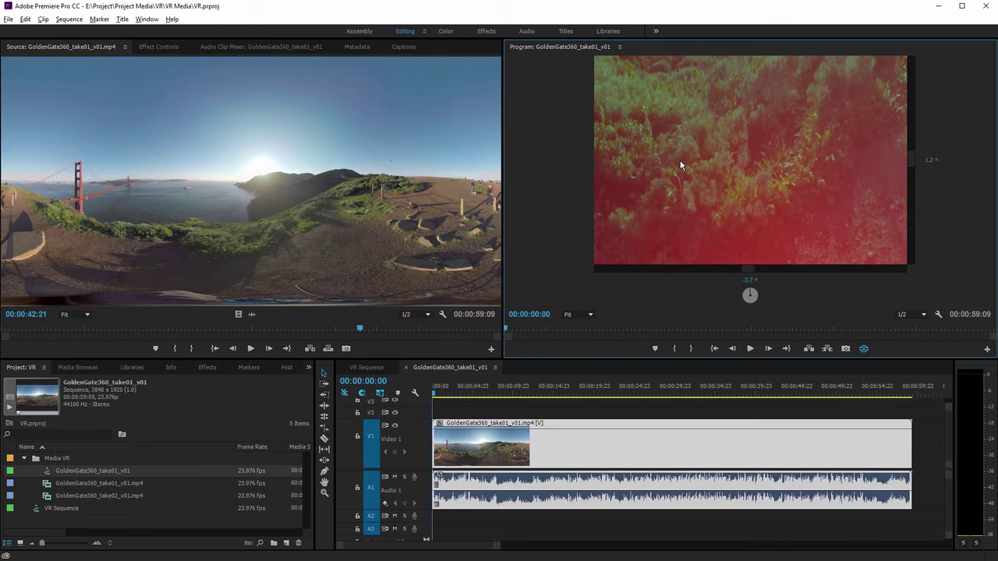
Step: In VR Video Settings, choose Monoscopic frame layout and set horizontal monitor view to 150°
{"action": "right_click", "coordinate": [649, 144]}
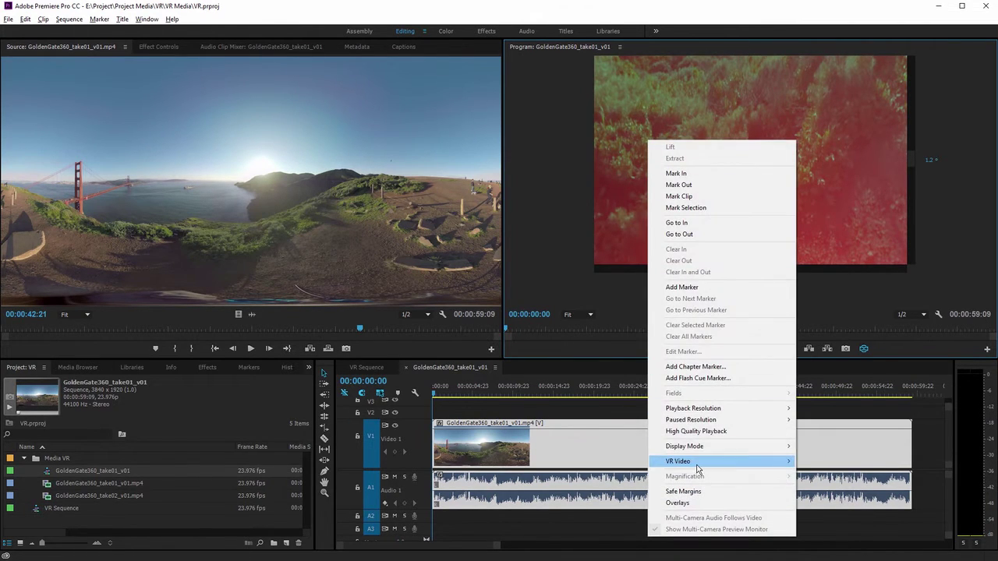
{"action": "mouse_move", "coordinate": [697, 464]}
{"action": "left_click", "coordinate": [616, 473]}
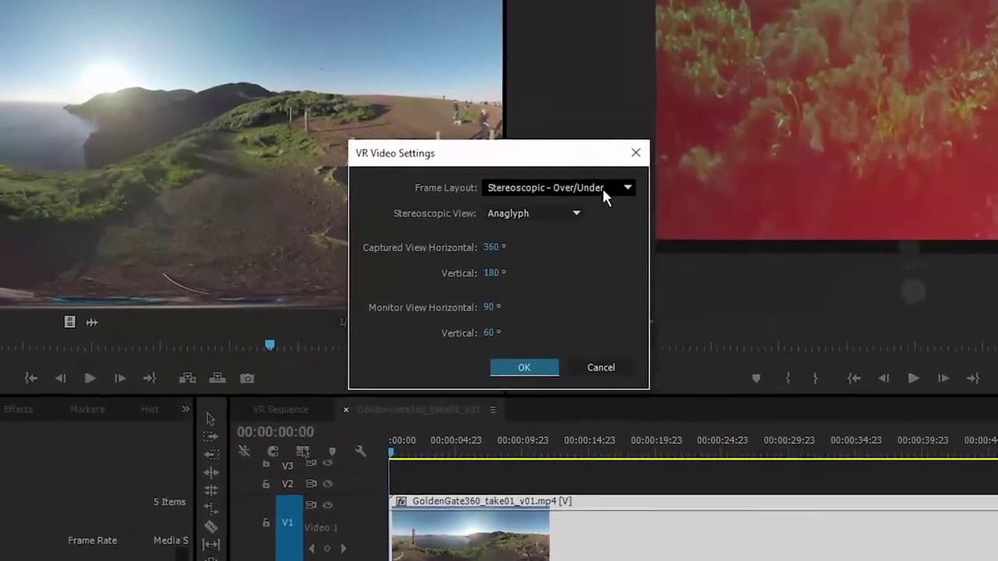
{"action": "left_click", "coordinate": [604, 187]}
{"action": "left_click", "coordinate": [612, 189]}
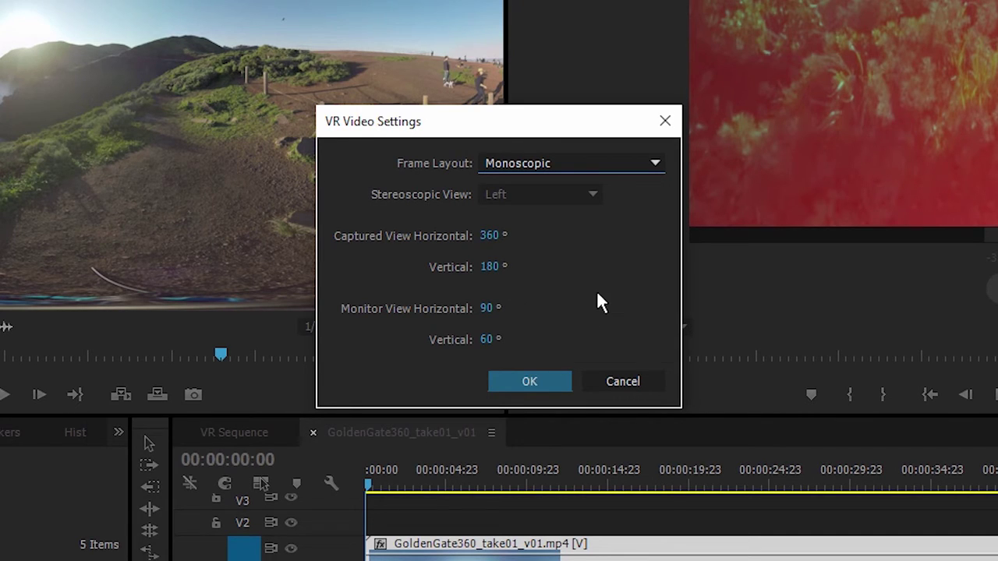
{"action": "left_click", "coordinate": [486, 312]}
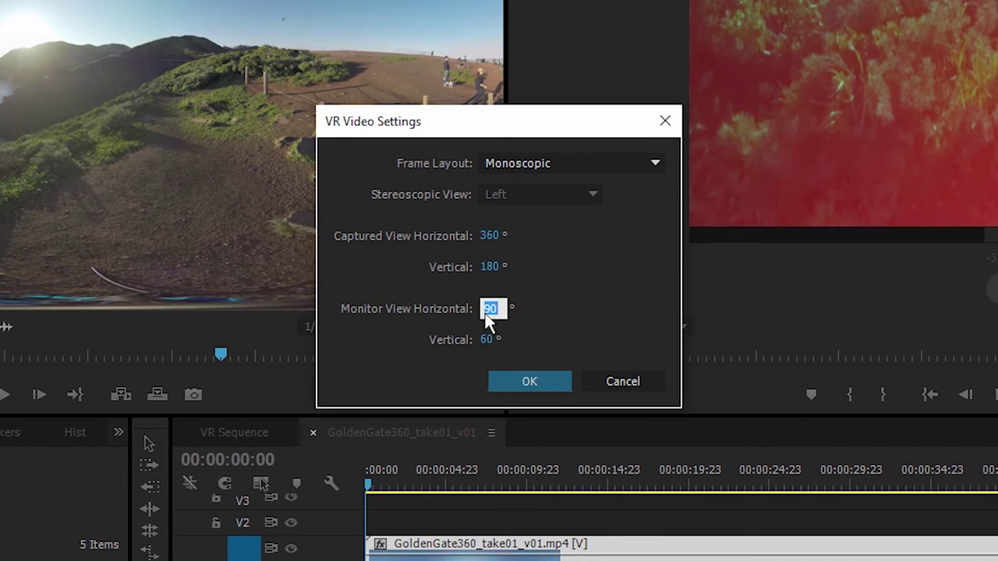
{"action": "type", "text": "150"}
{"action": "left_click", "coordinate": [532, 381]}
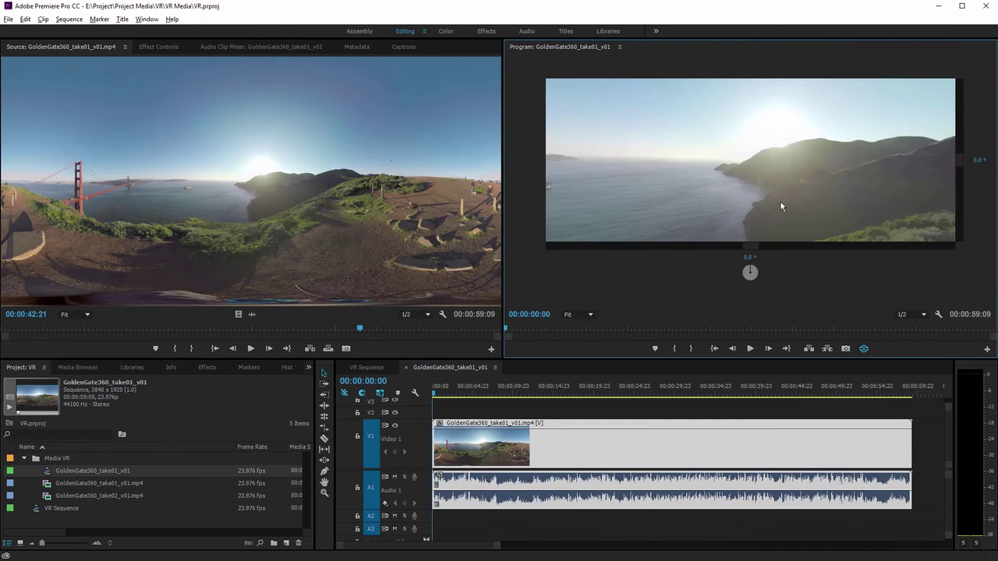
Step: Pan the VR view to the fenced path and Golden Gate Bridge, then play the sequence
{"action": "left_click_drag", "start_coordinate": [779, 200], "coordinate": [522, 193]}
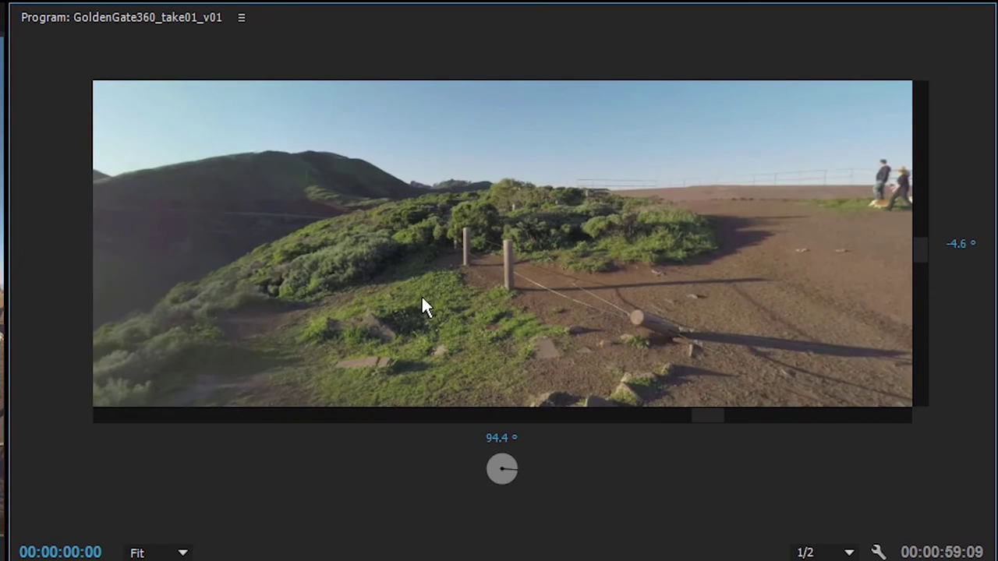
{"action": "left_click_drag", "start_coordinate": [601, 316], "coordinate": [186, 306]}
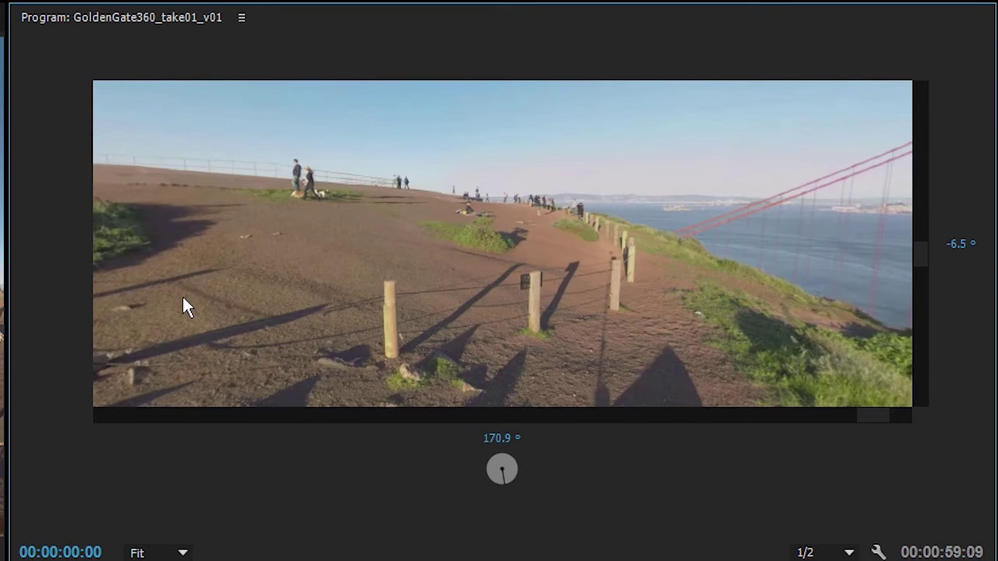
{"action": "key", "text": "space"}
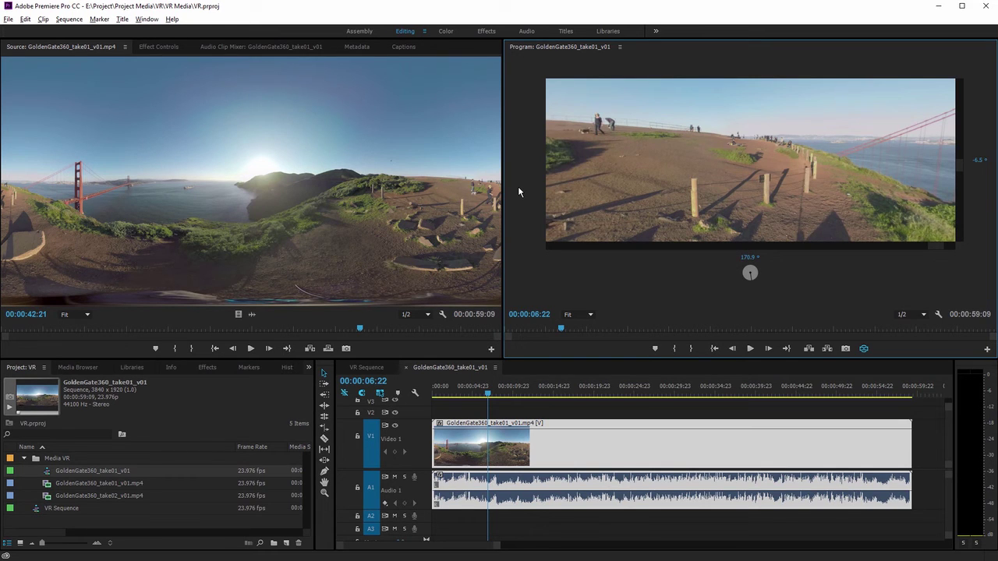
{"action": "key", "text": "ctrl+m"}
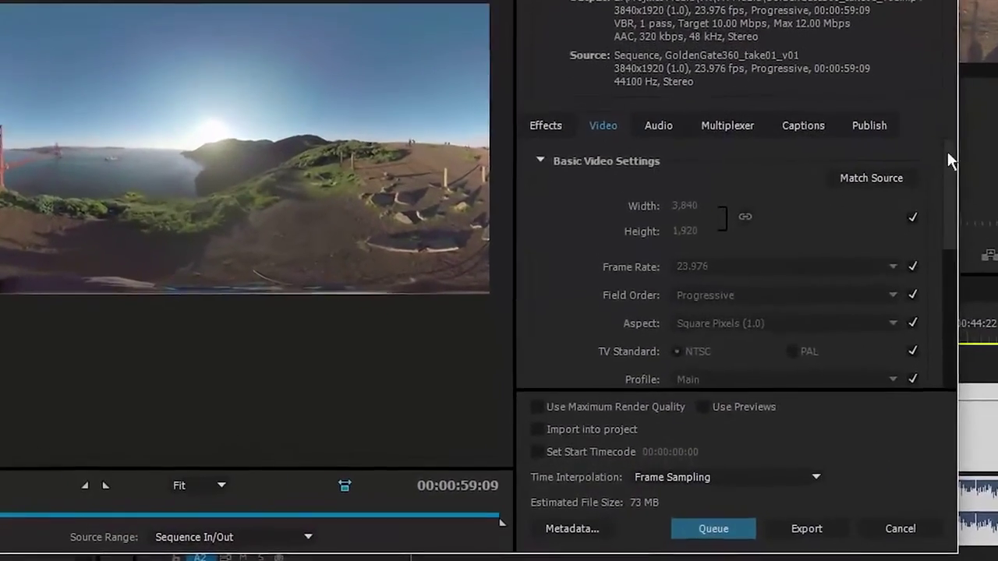
{"action": "left_click_drag", "start_coordinate": [812, 268], "coordinate": [810, 360]}
{"action": "left_click_drag", "start_coordinate": [988, 279], "coordinate": [986, 292]}
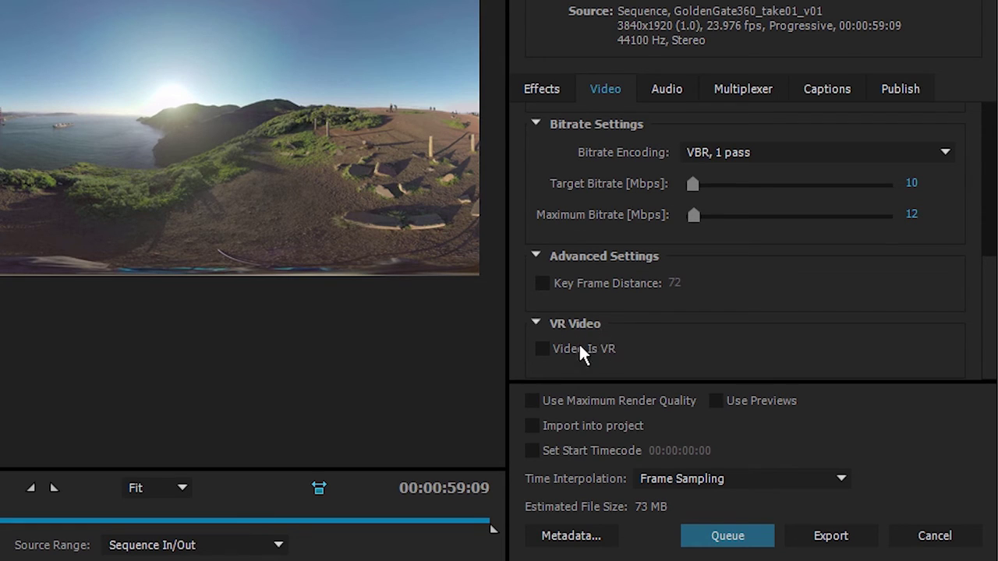
{"action": "left_click", "coordinate": [538, 348]}
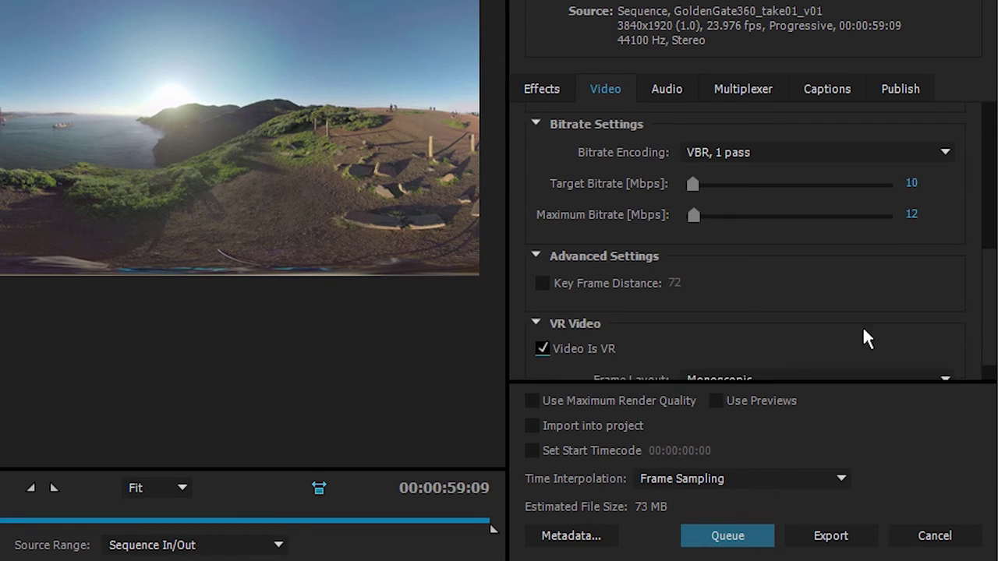
{"action": "left_click_drag", "start_coordinate": [987, 262], "coordinate": [988, 328]}
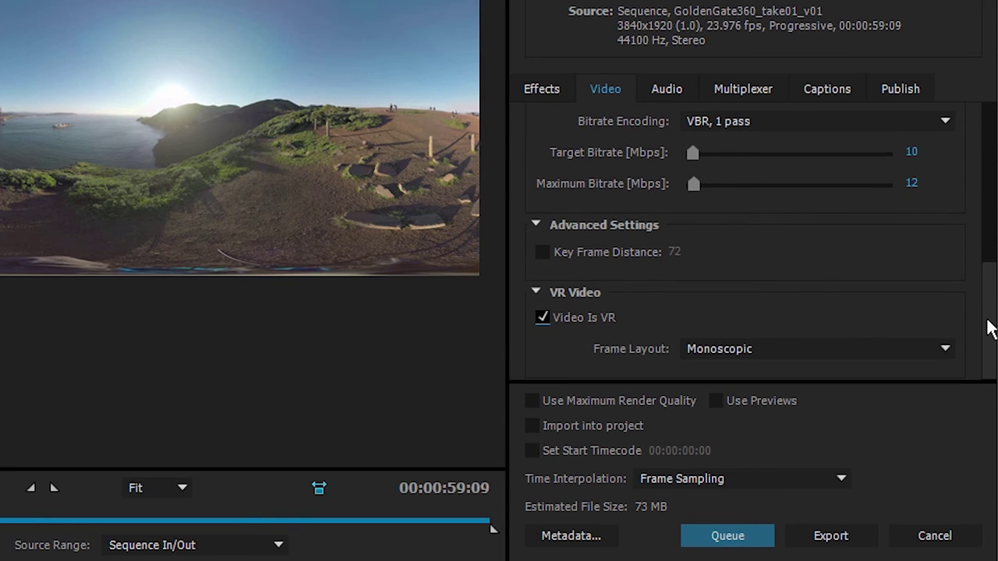
{"action": "left_click", "coordinate": [897, 349]}
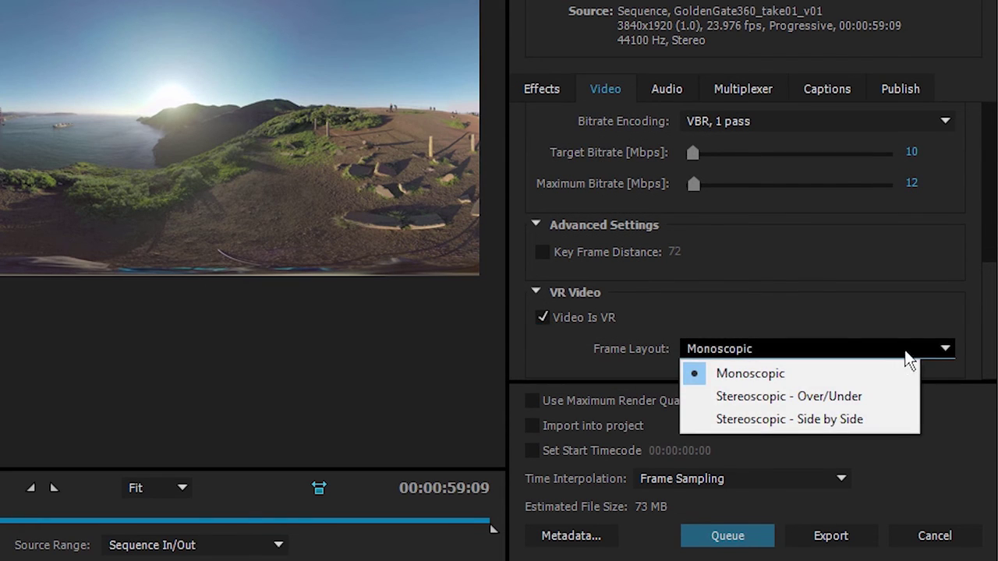